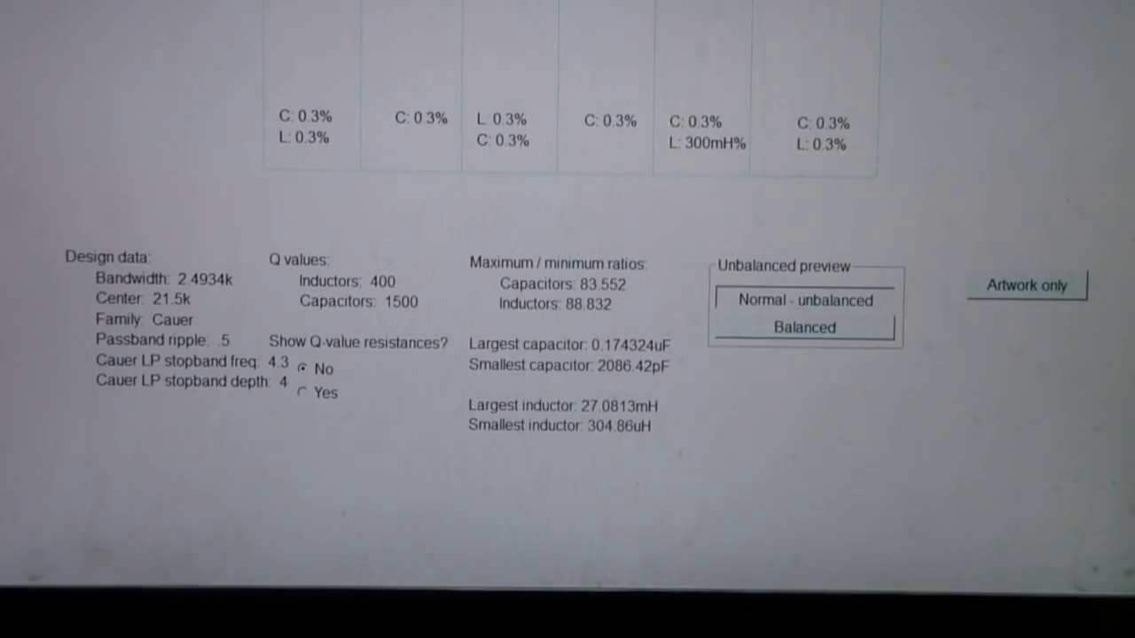
key(Escape)
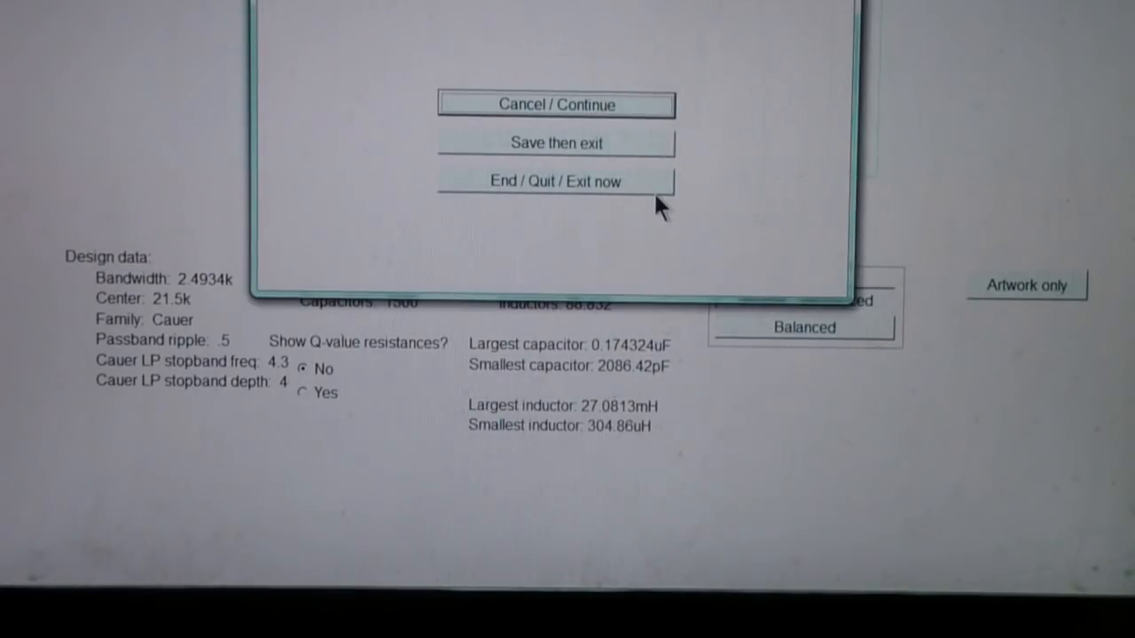
Quit ELSIE immediately, then select the Filters_FilterPro folder in TINA-TI's Open dialog.
click(558, 188)
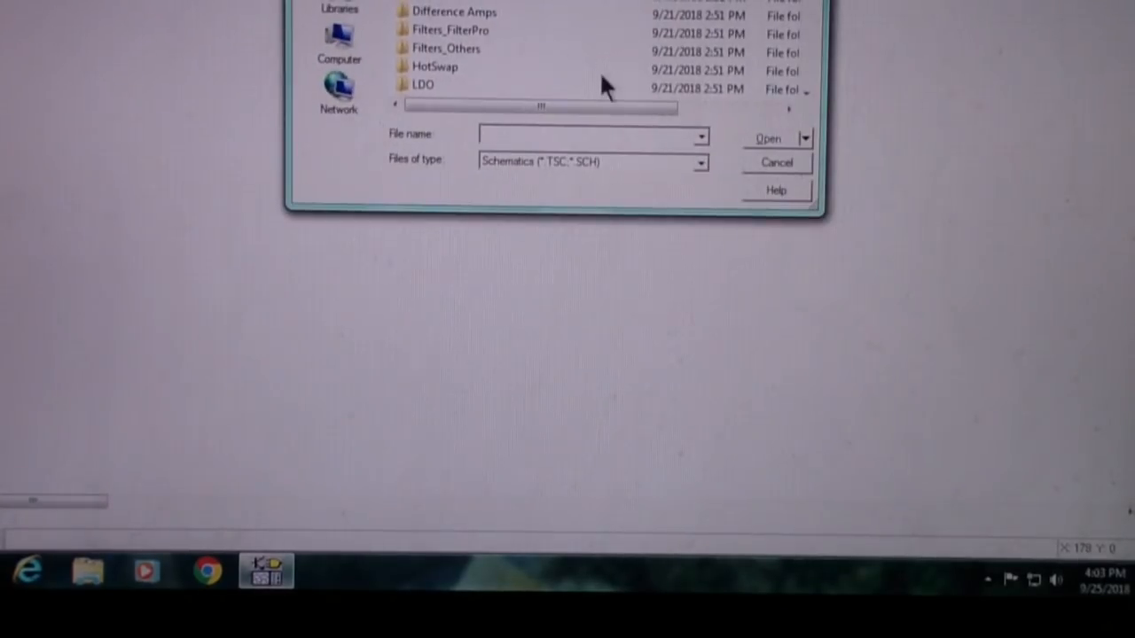
click(401, 27)
Load MFB 2nd Order Bessel LPF.TSC from the Filters_FilterPro examples folder.
double_click(401, 30)
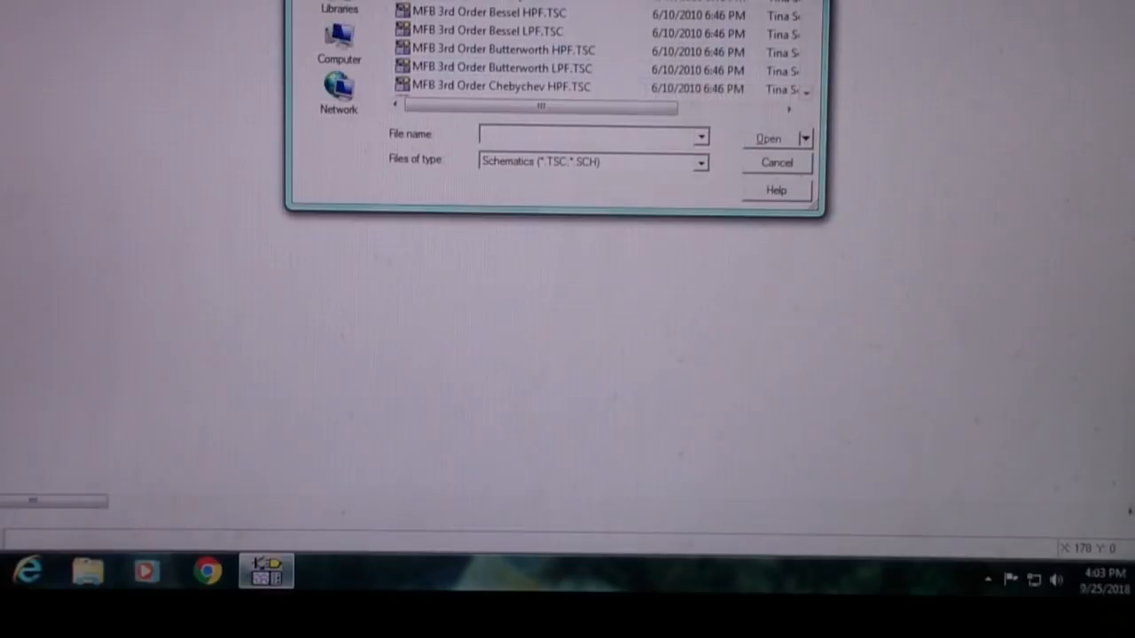
scroll(567, 49, down, 2)
scroll(568, 48, down, 2)
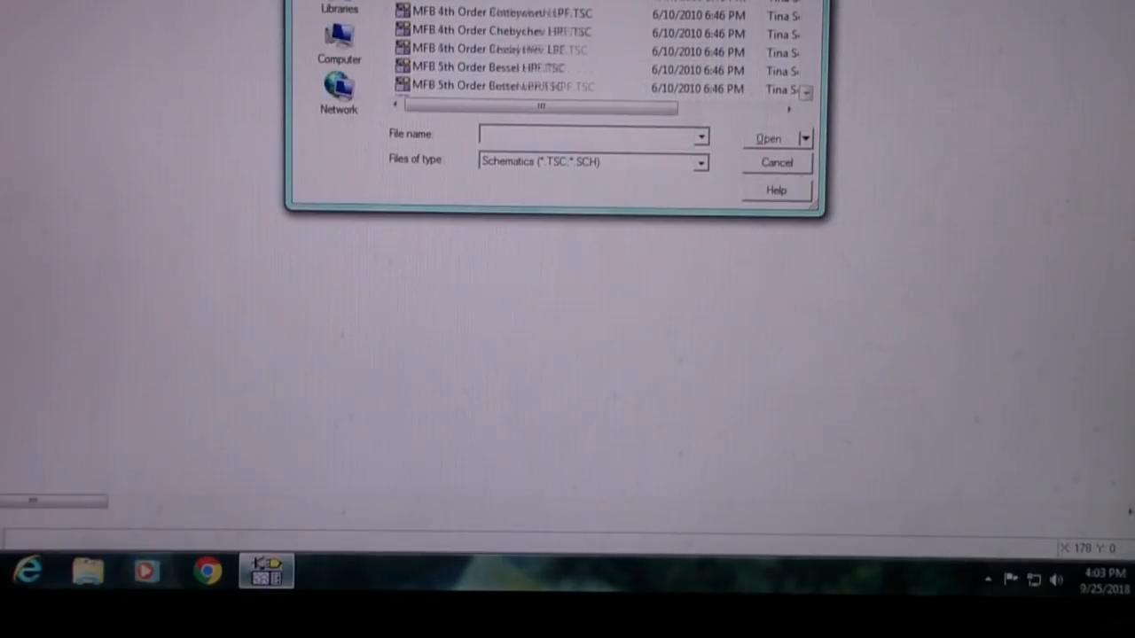
scroll(567, 49, down, 2)
mouse_move(803, 18)
mouse_down()
mouse_move(805, 67)
mouse_move(802, 9)
mouse_up()
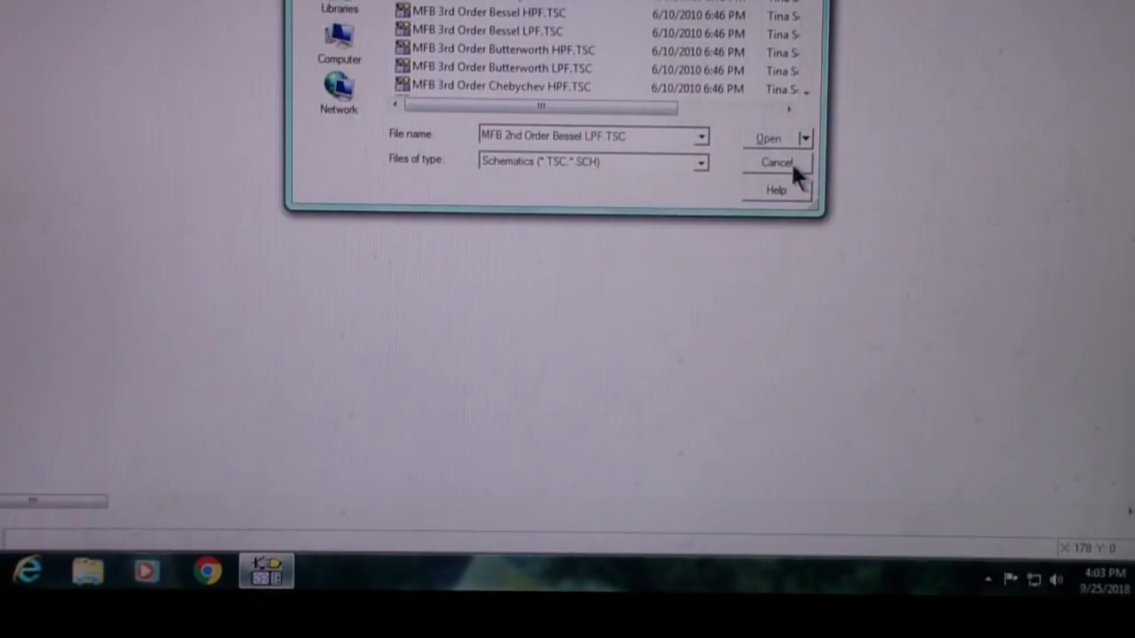
click(769, 139)
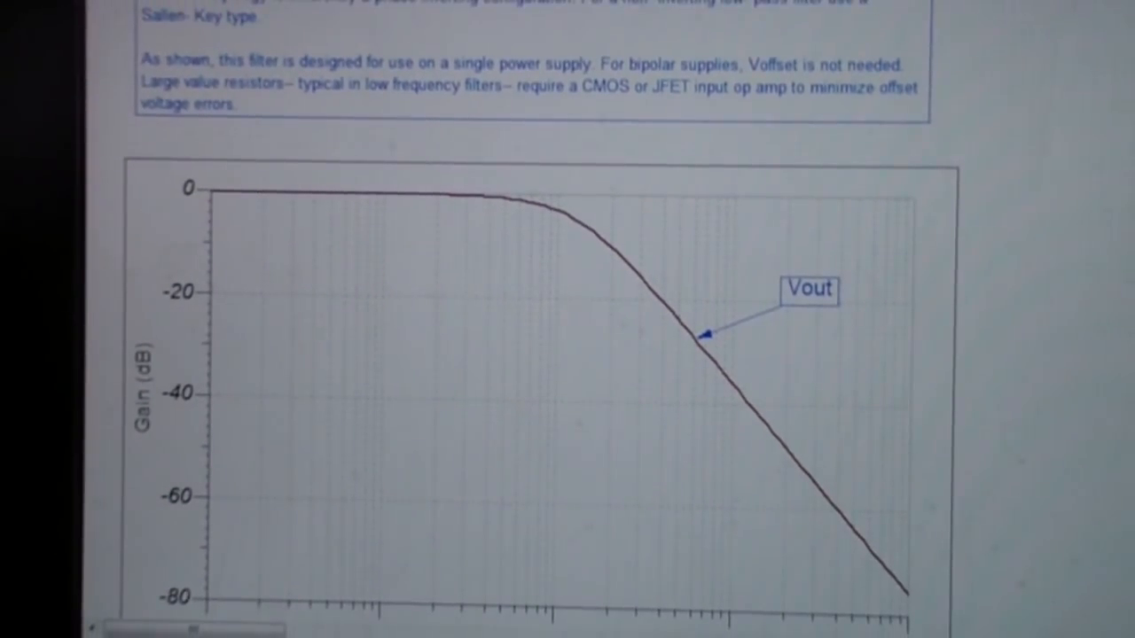
scroll(567, 319, down, 2)
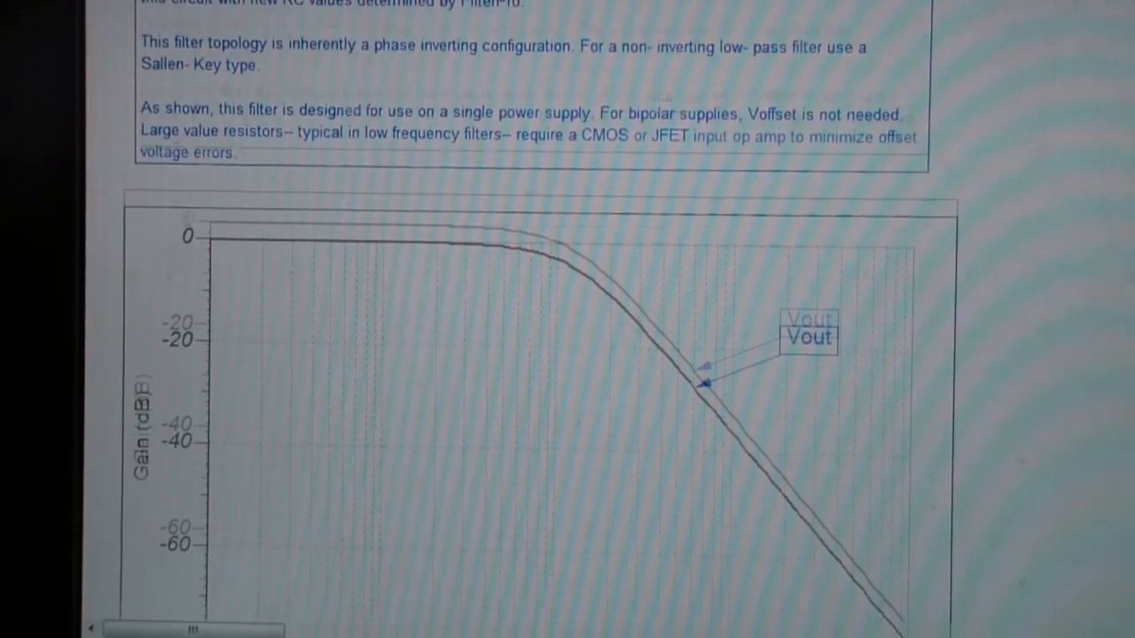
scroll(567, 319, down, 3)
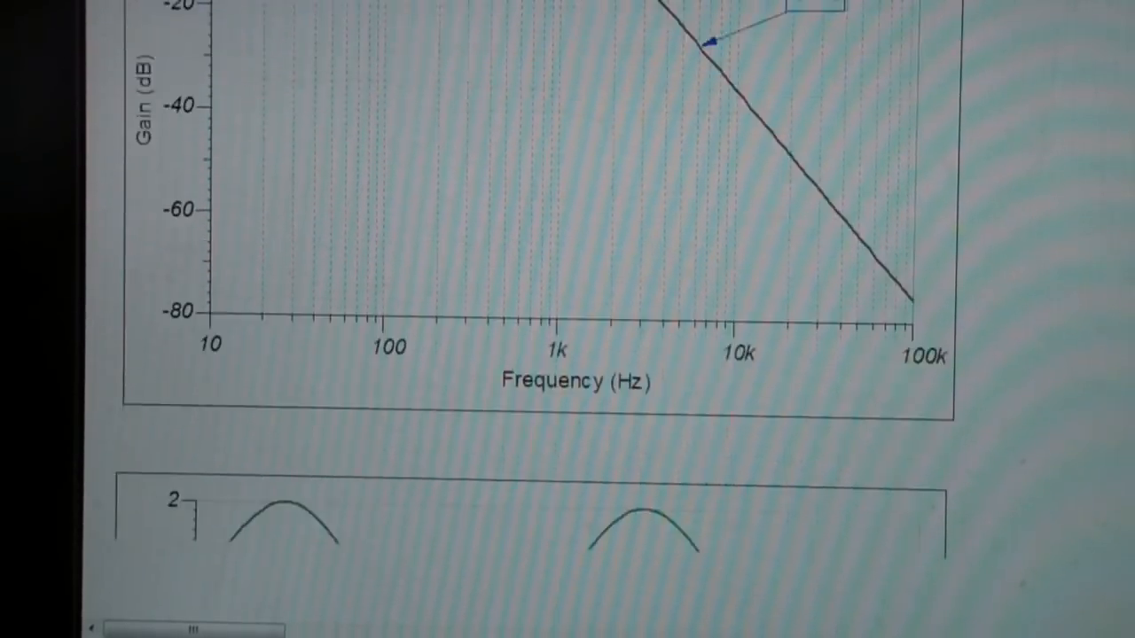
scroll(567, 319, down, 3)
scroll(568, 319, down, 2)
scroll(568, 320, down, 2)
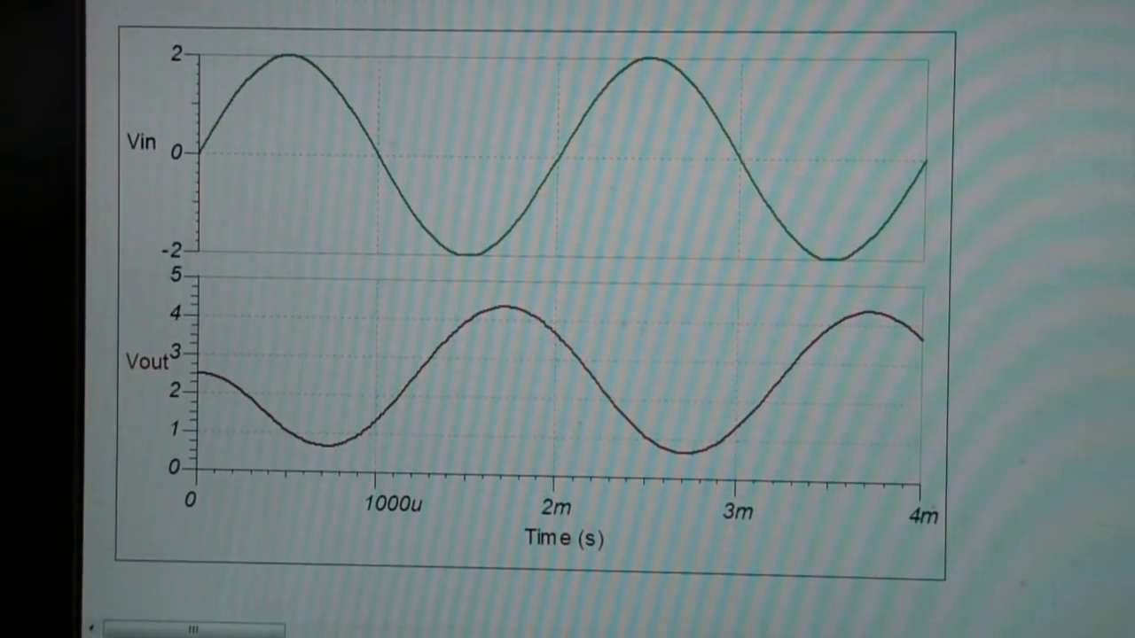
scroll(567, 319, down, 1)
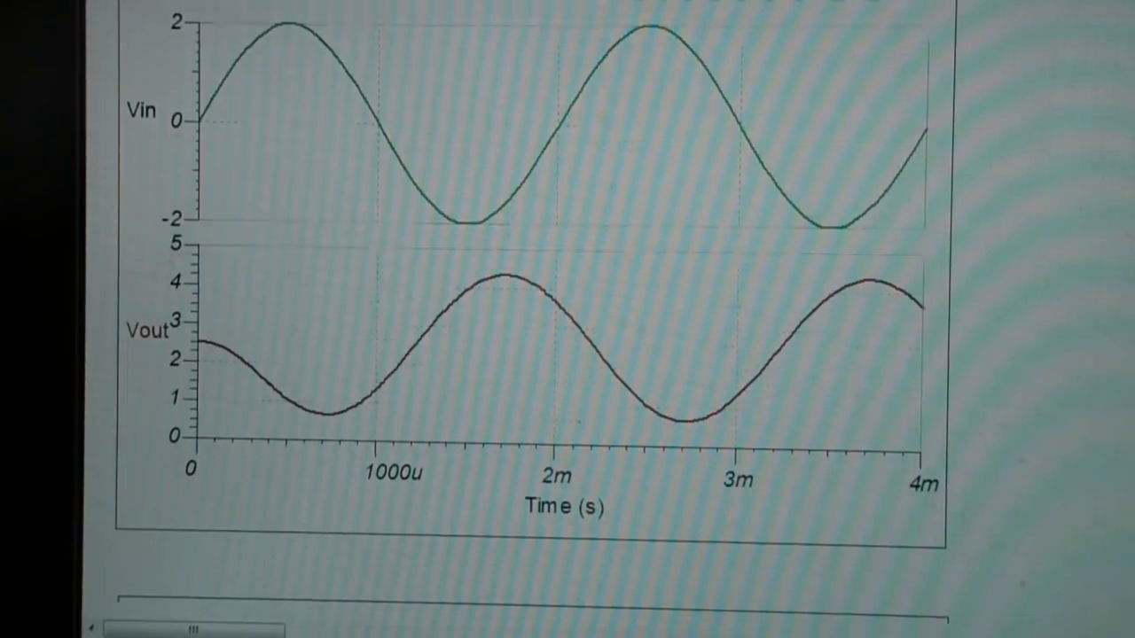
scroll(531, 319, down, 8)
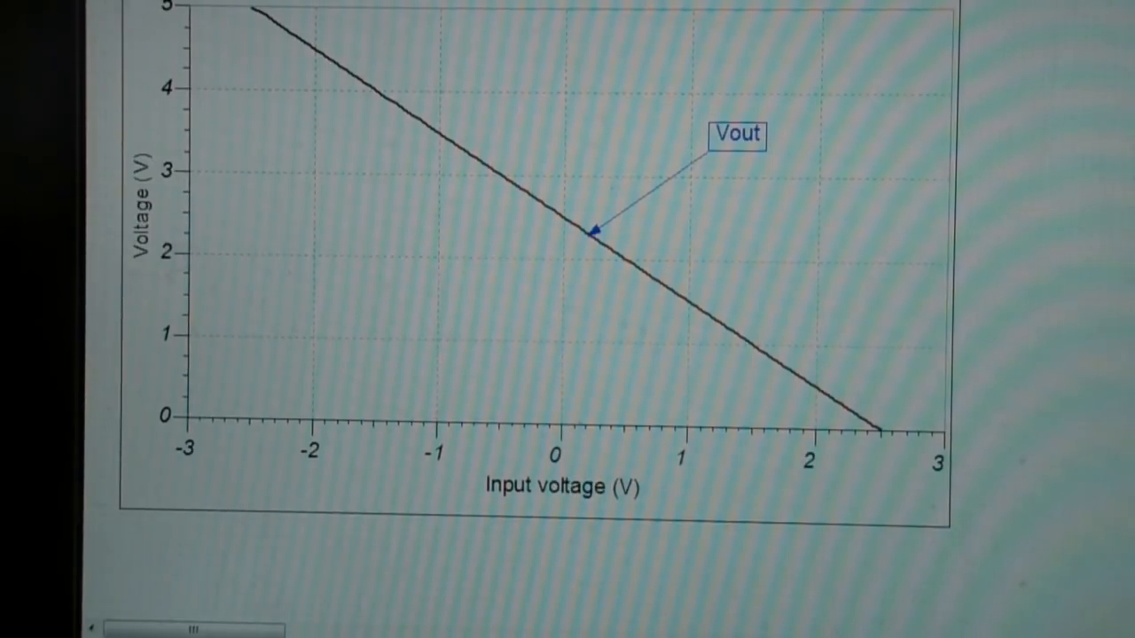
scroll(532, 319, down, 3)
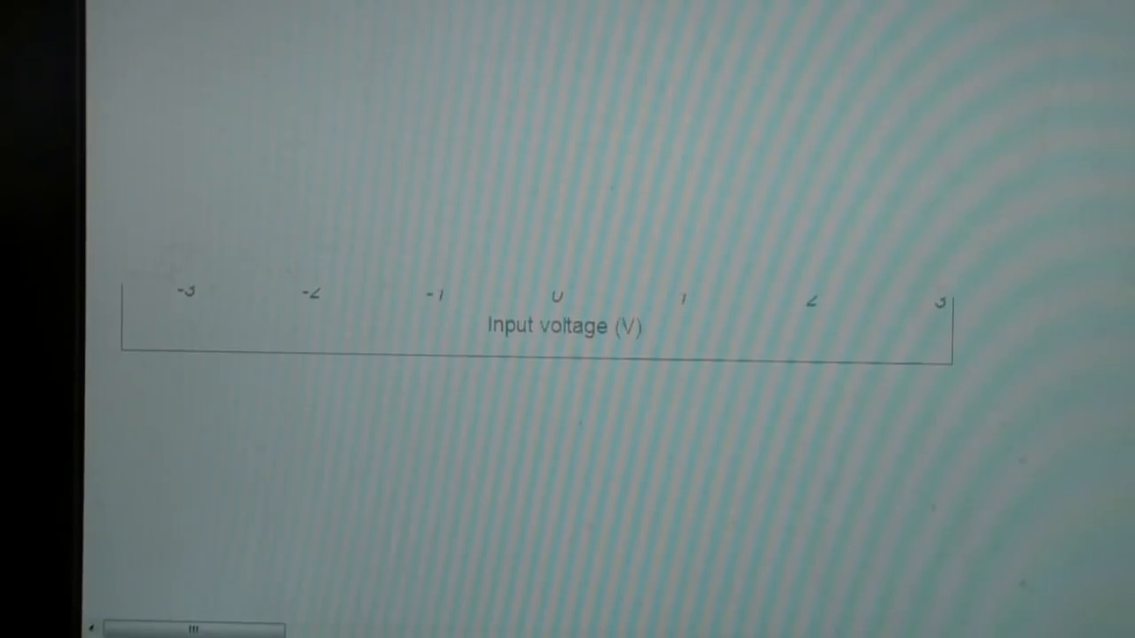
scroll(532, 319, up, 5)
scroll(532, 319, up, 4)
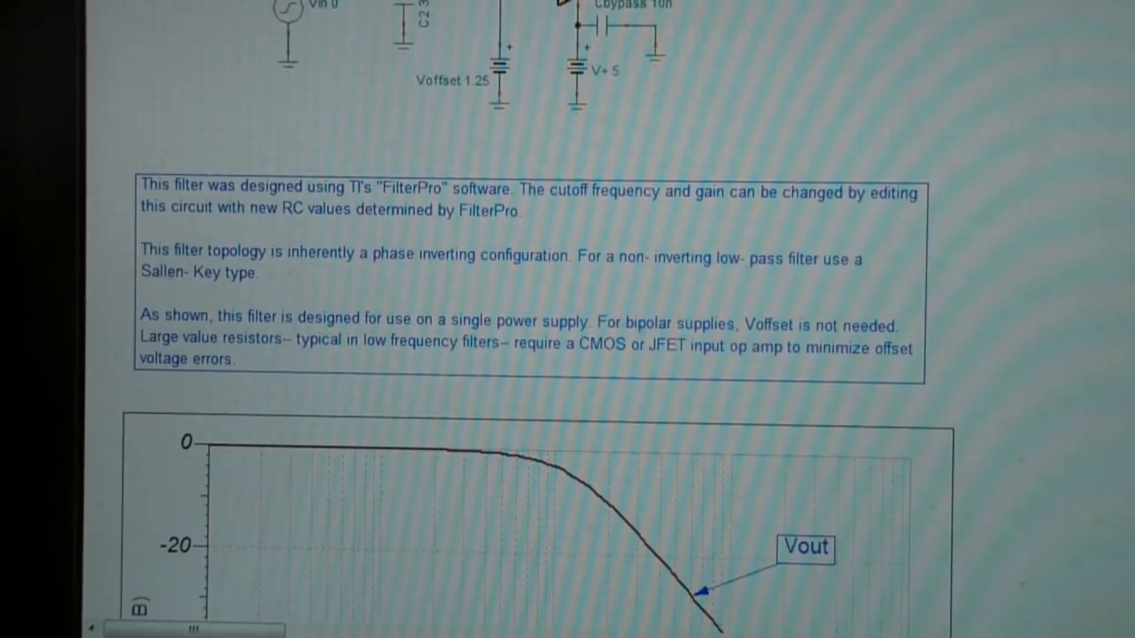
Quit TINA-TI from its File menu and return to the desktop.
click(275, 2)
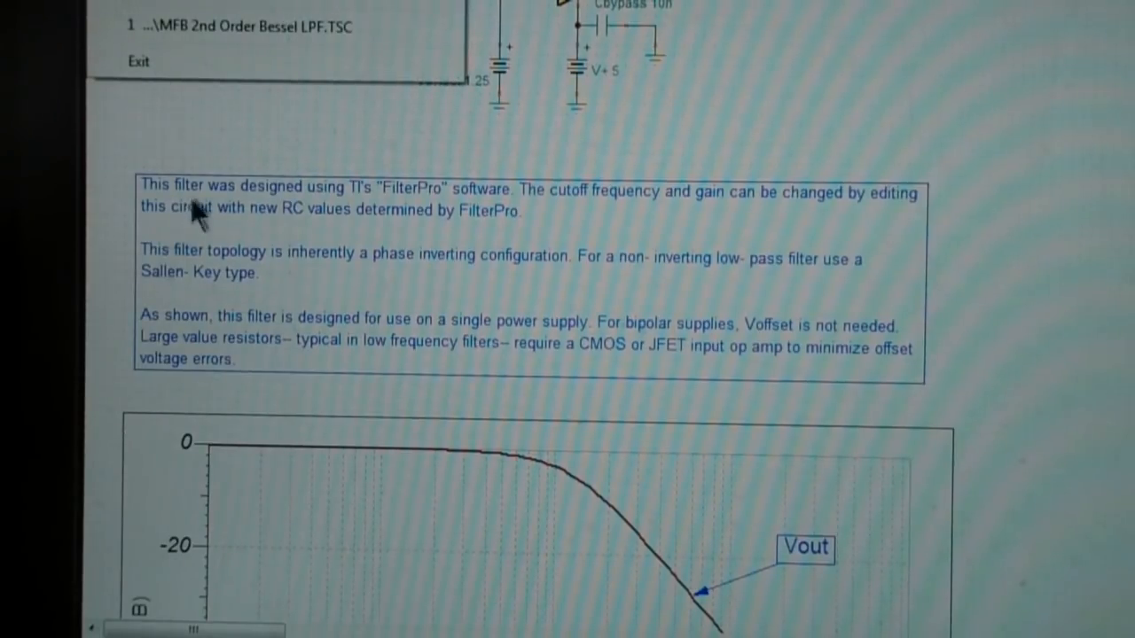
click(142, 60)
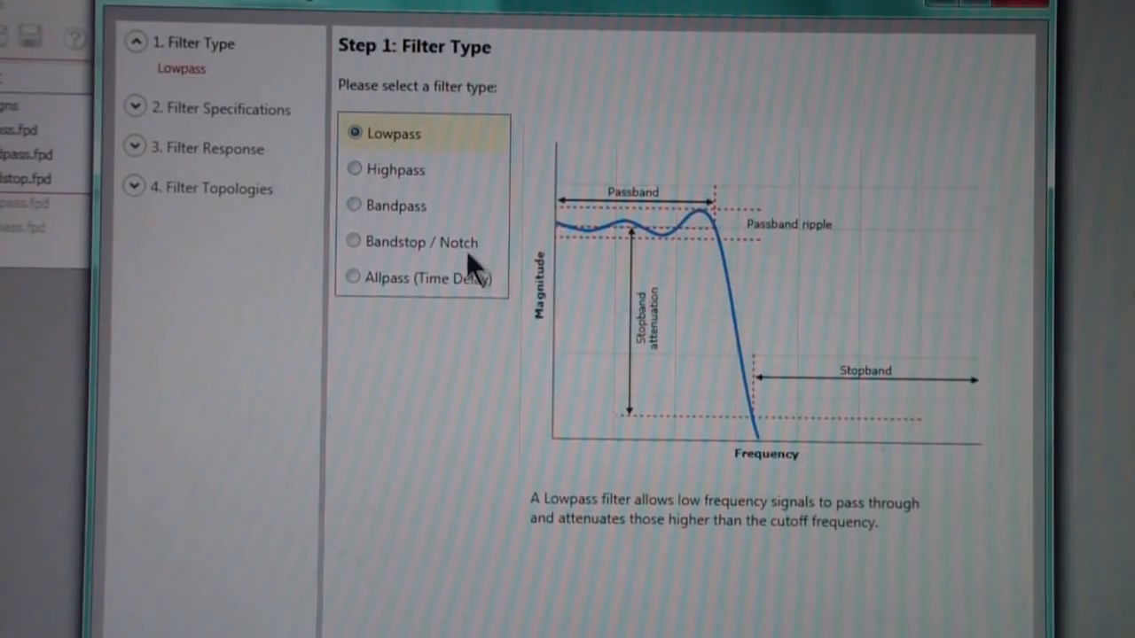
Choose a Bandstop / Notch filter in FilterPro and advance through specifications to Step 3 Filter Response.
click(352, 241)
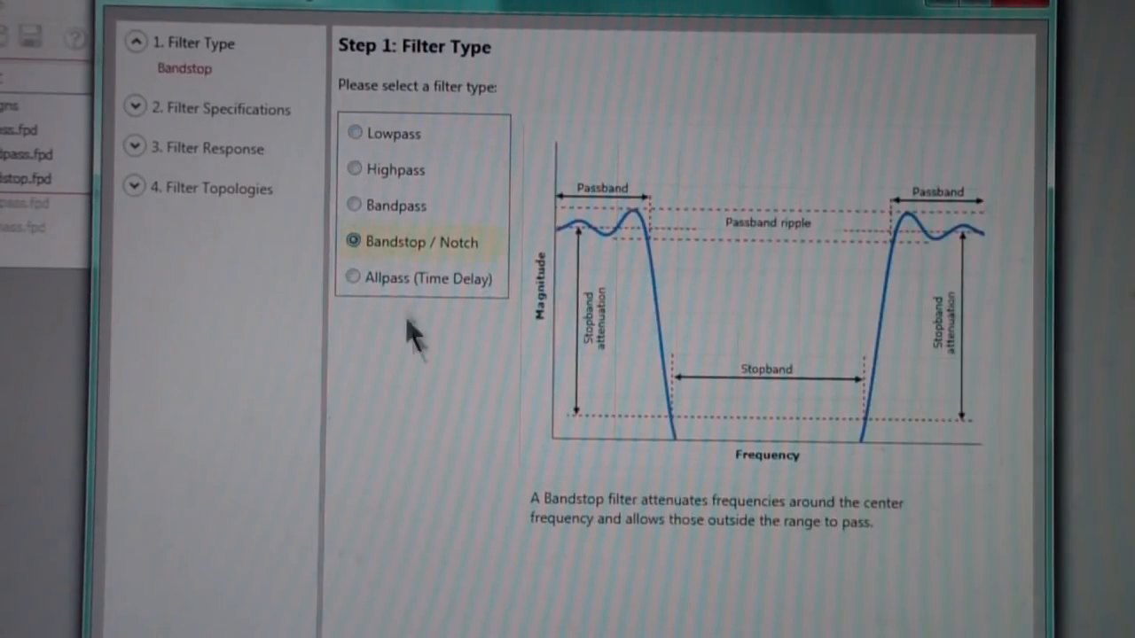
click(220, 109)
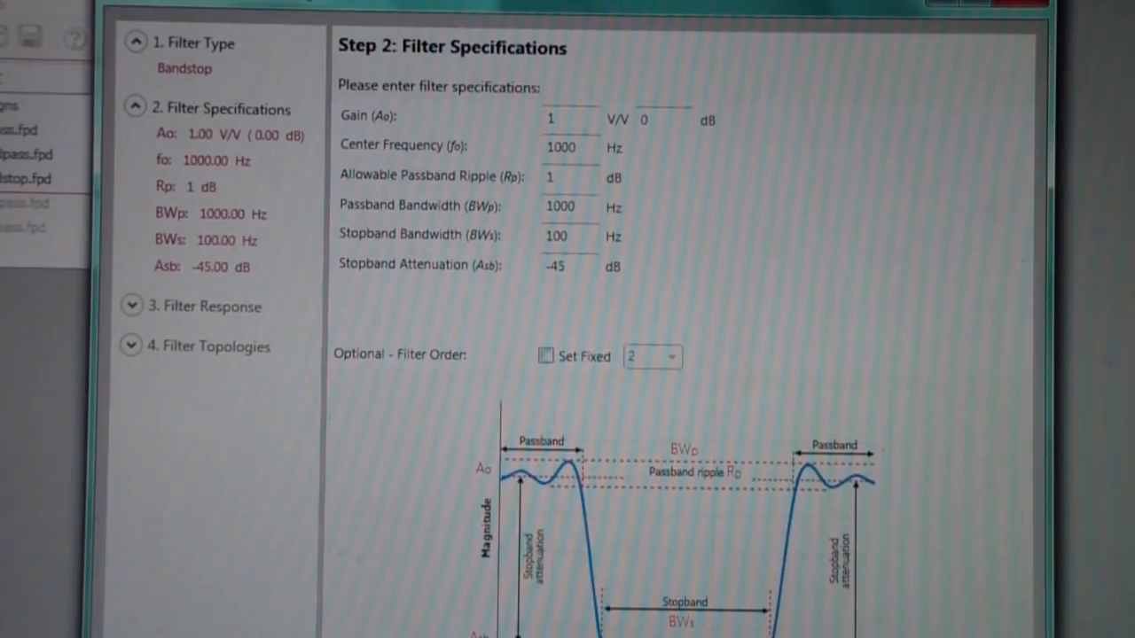
key(Return)
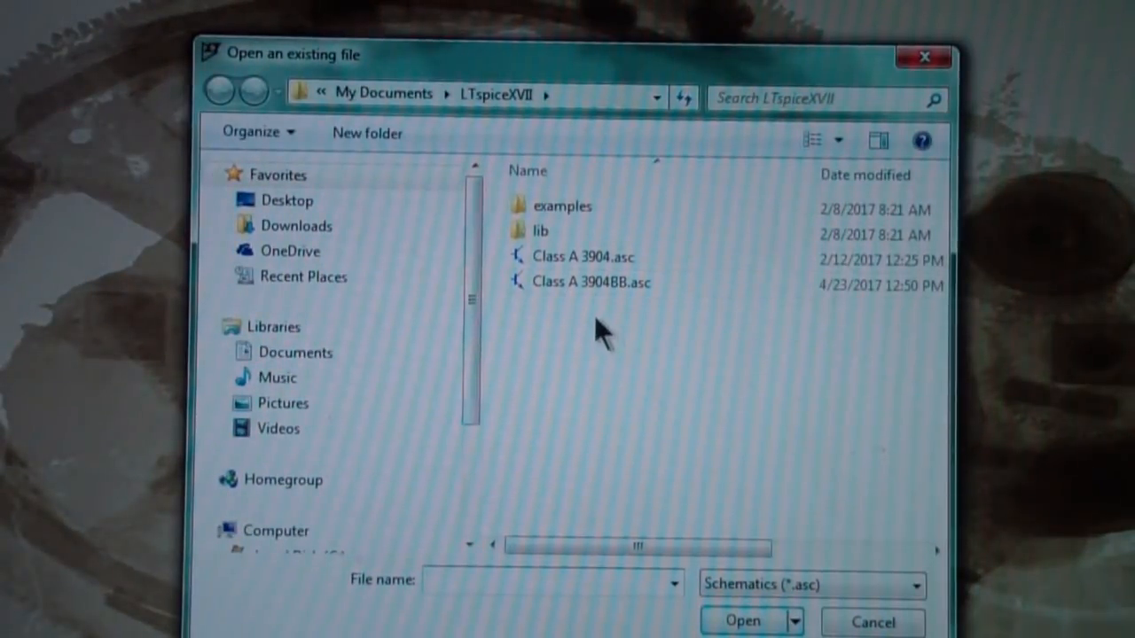
Load the Class A 3904.asc amplifier schematic in LTspice XVII.
click(568, 257)
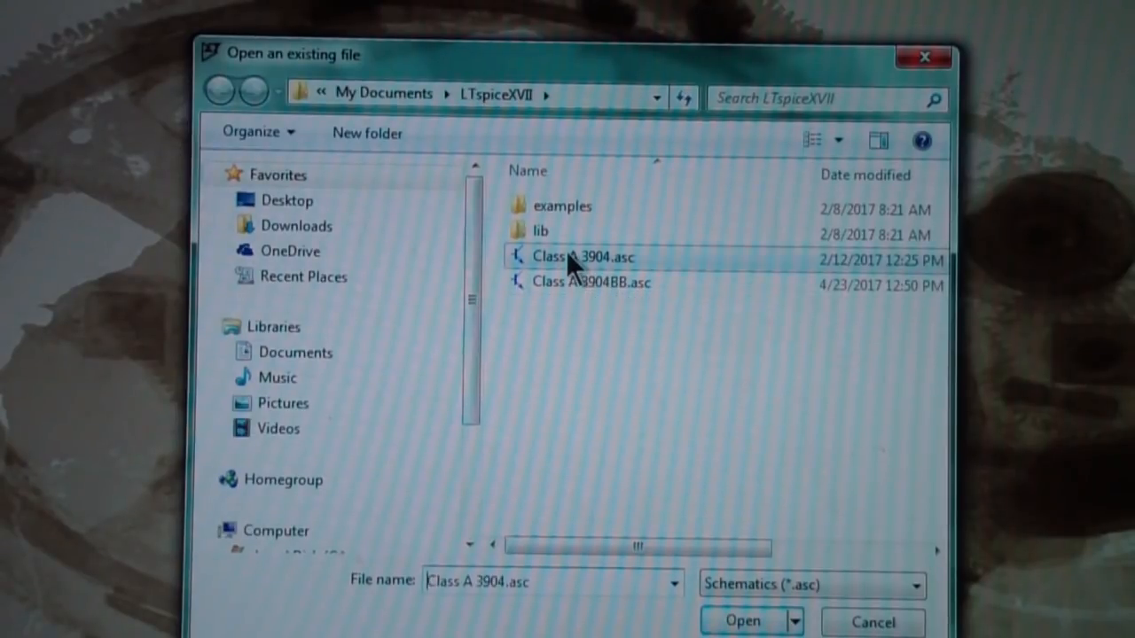
click(743, 621)
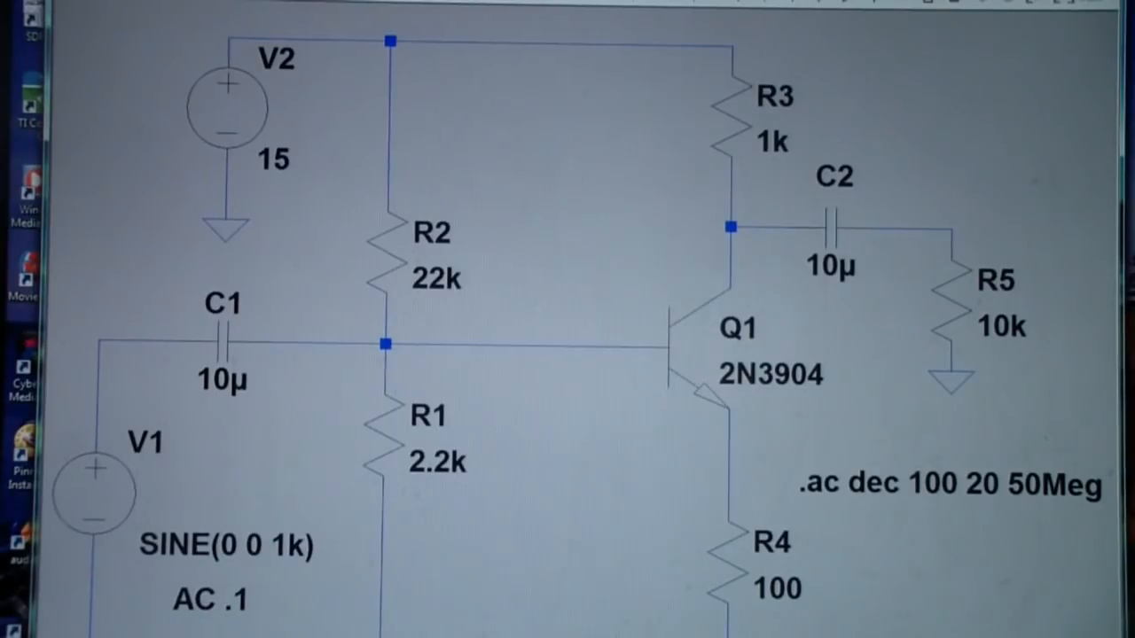
Put away the LTspice schematic window with Win+D to show the desktop.
key(super+d)
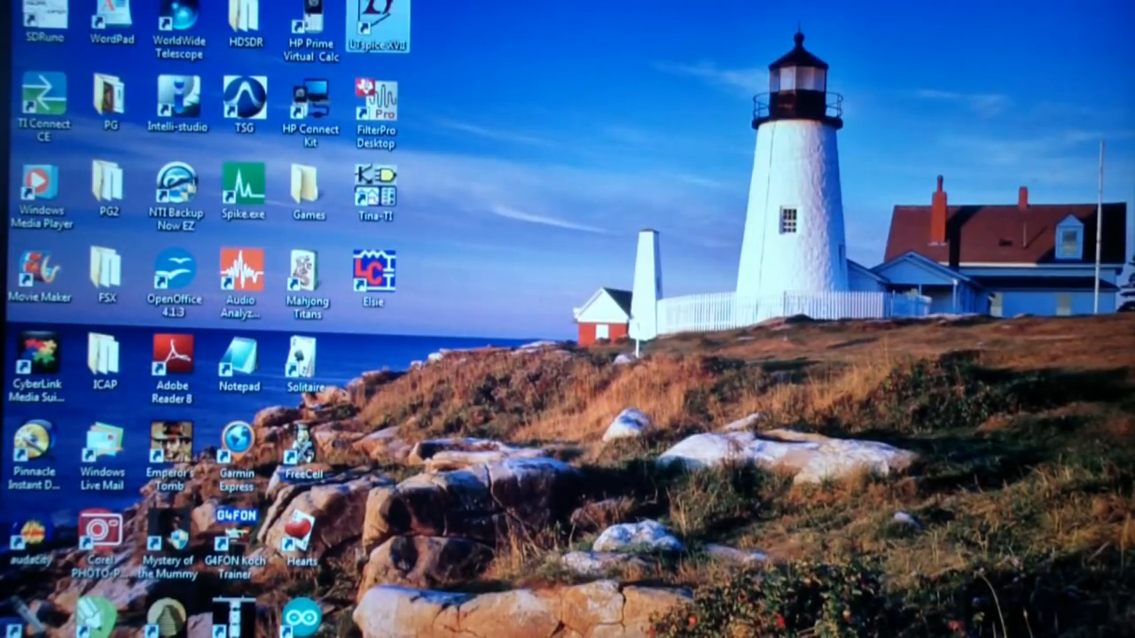
Start Multisim 14.0 from the National Instruments shortcuts folder on the desktop.
double_click(378, 25)
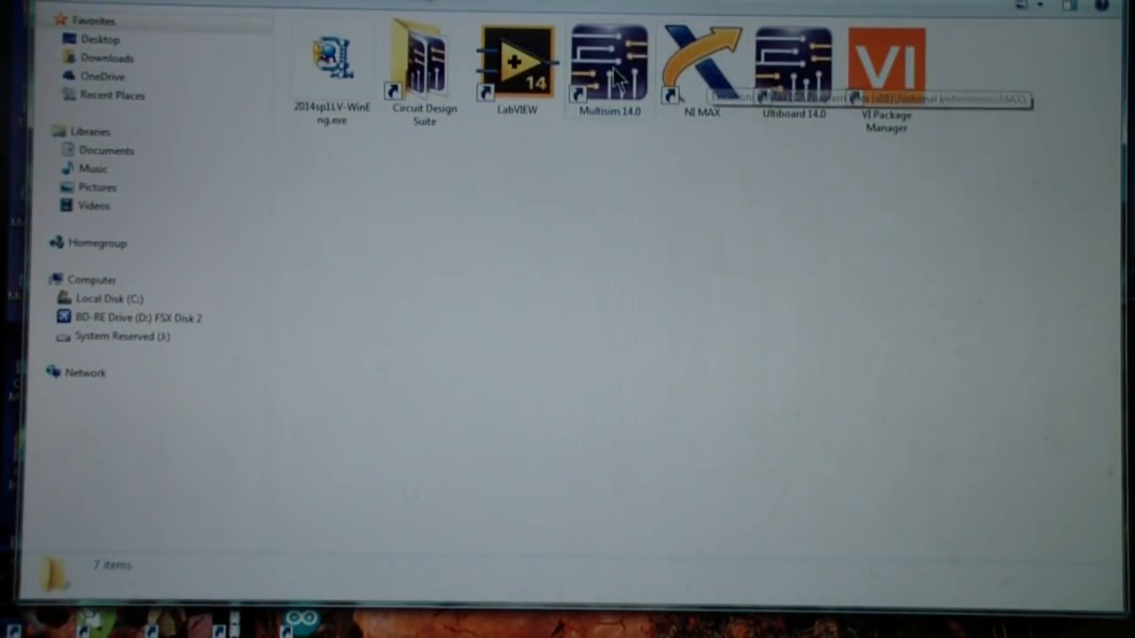
click(617, 80)
double_click(618, 80)
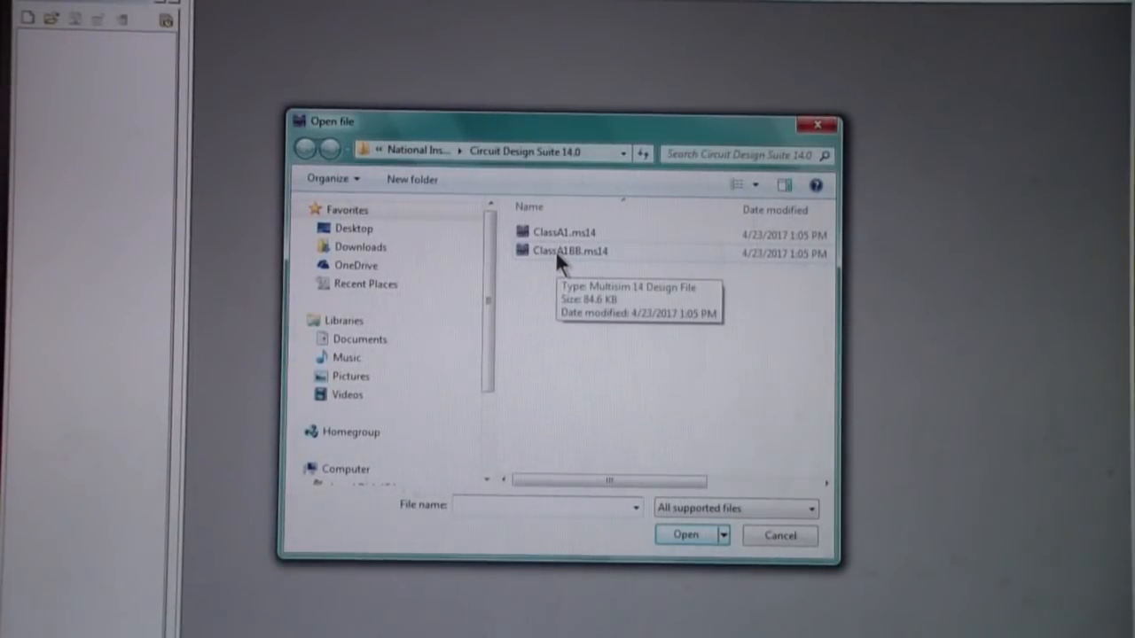
Load the ClassA1.ms14 2N3904 amplifier design in Multisim.
click(551, 232)
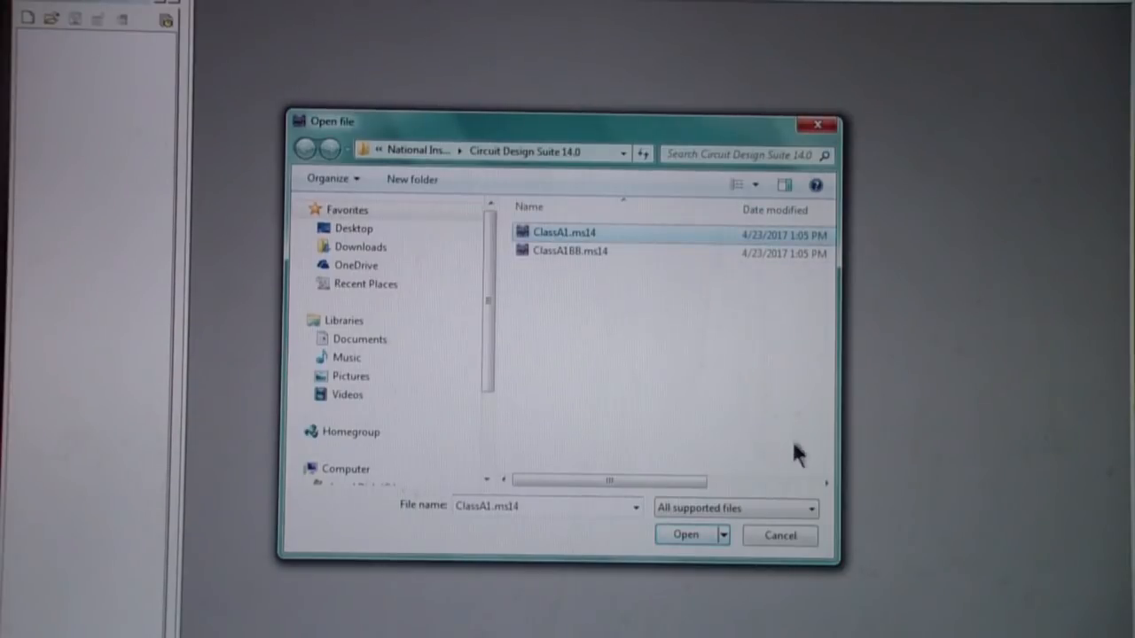
click(682, 531)
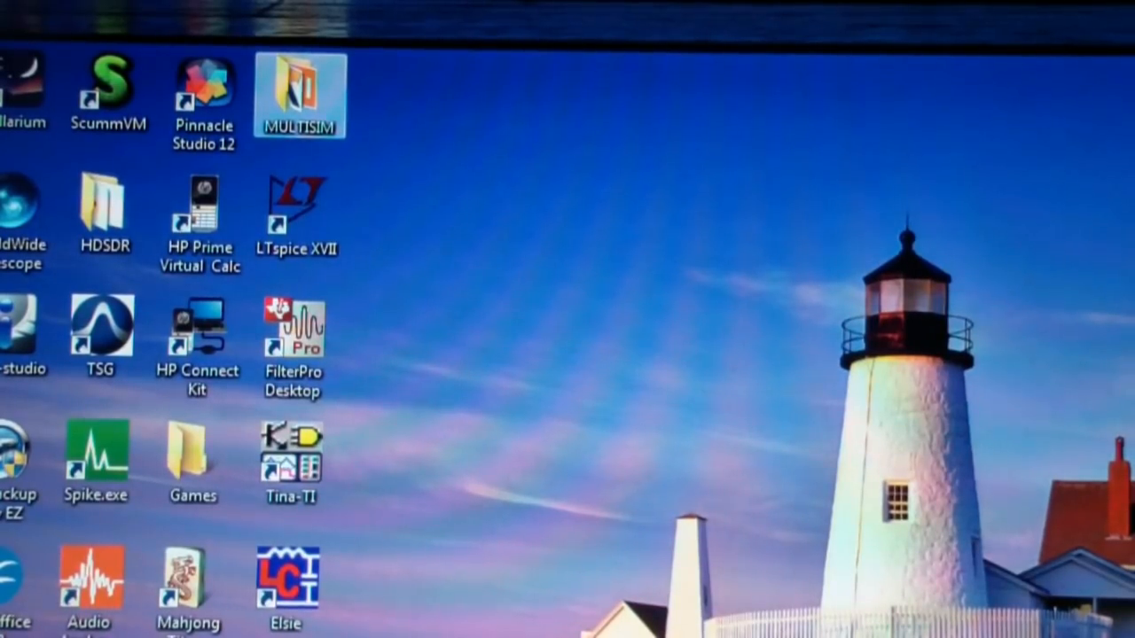
Launch Chrome from the taskbar on a blank new tab.
click(326, 20)
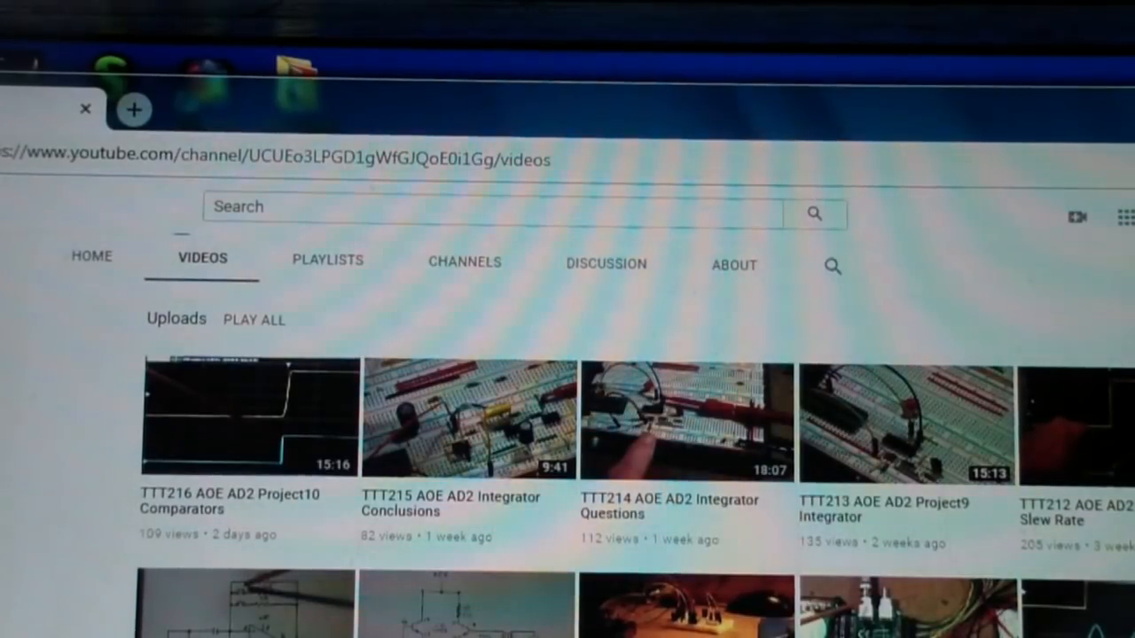
scroll(567, 443, down, 5)
scroll(568, 443, down, 2)
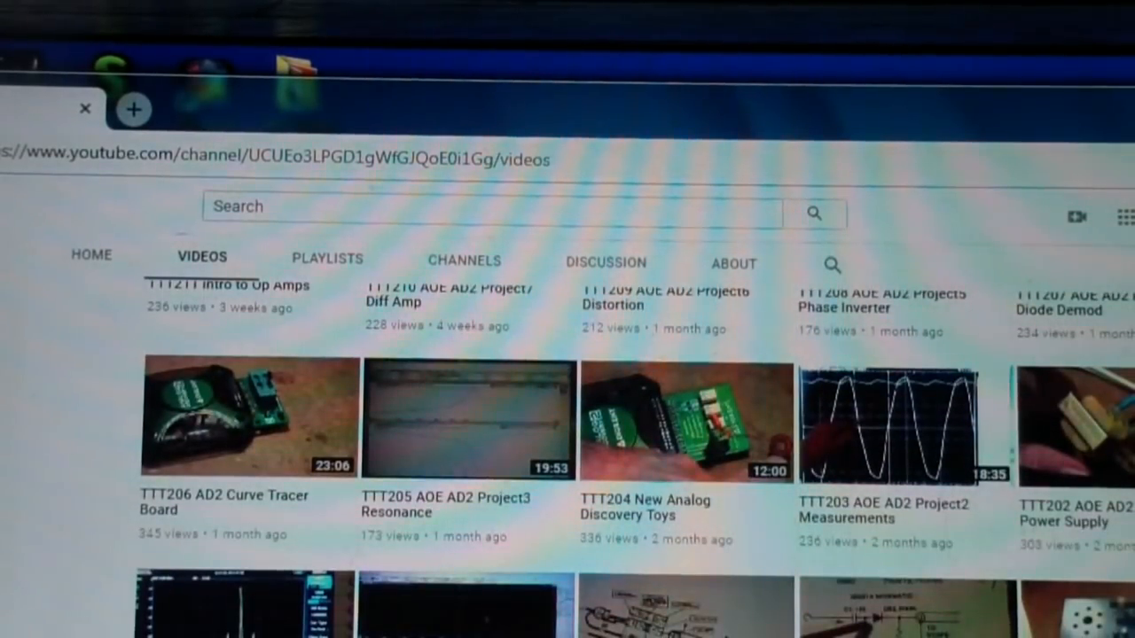
scroll(567, 444, down, 6)
scroll(567, 443, down, 1)
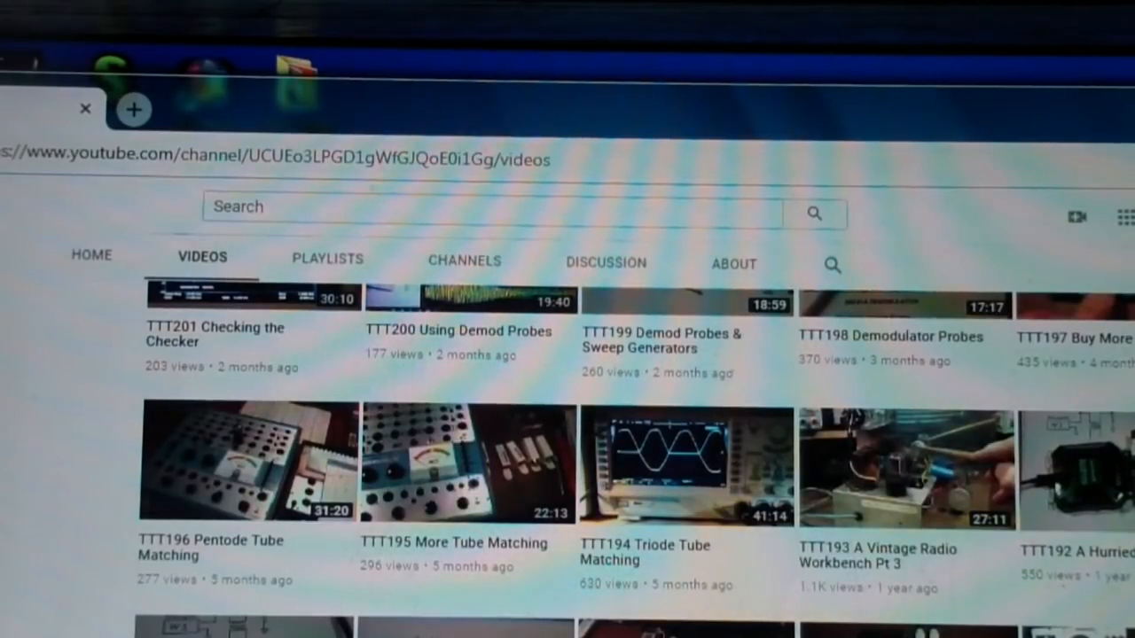
scroll(568, 443, down, 5)
scroll(567, 444, down, 4)
scroll(567, 444, down, 1)
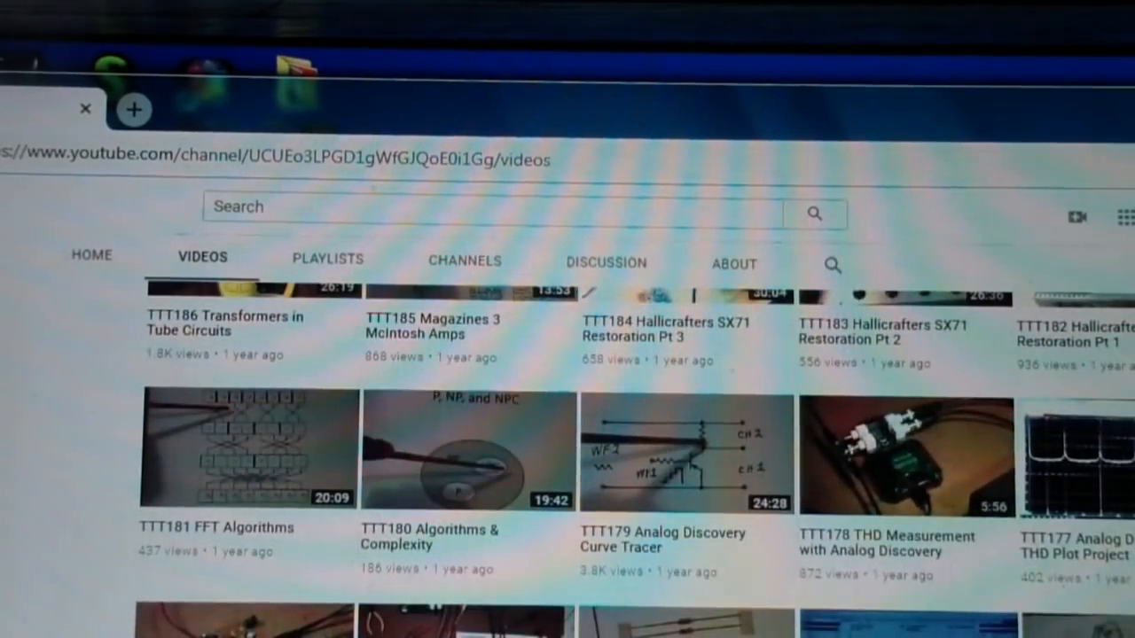
scroll(567, 443, down, 3)
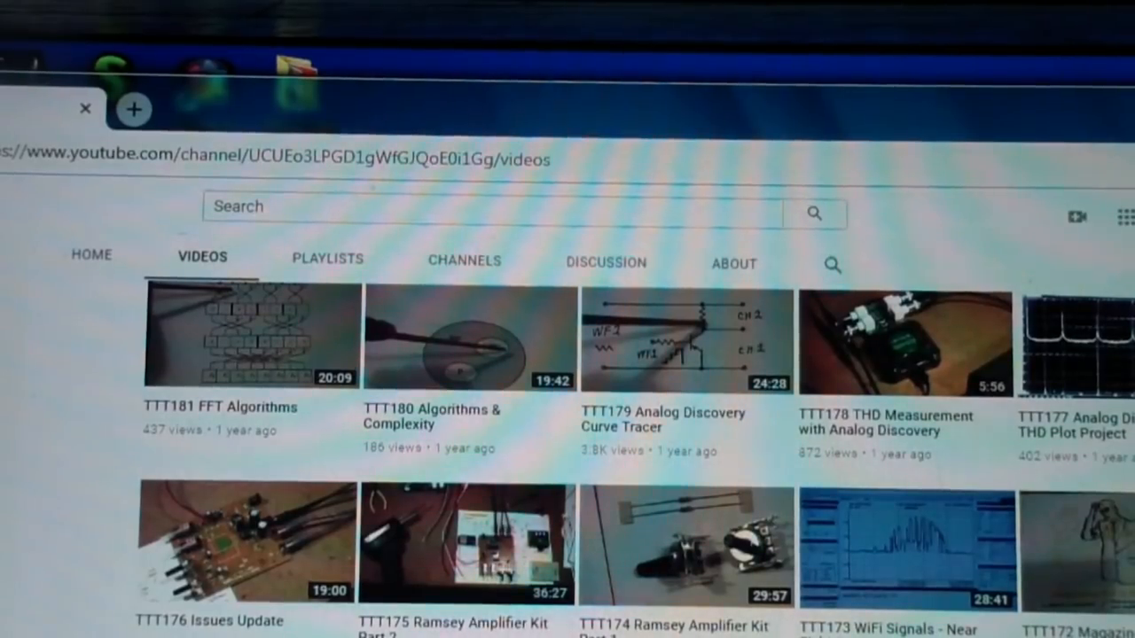
Play the older Analog Discovery & Spice upload from the channel's Videos list.
click(686, 341)
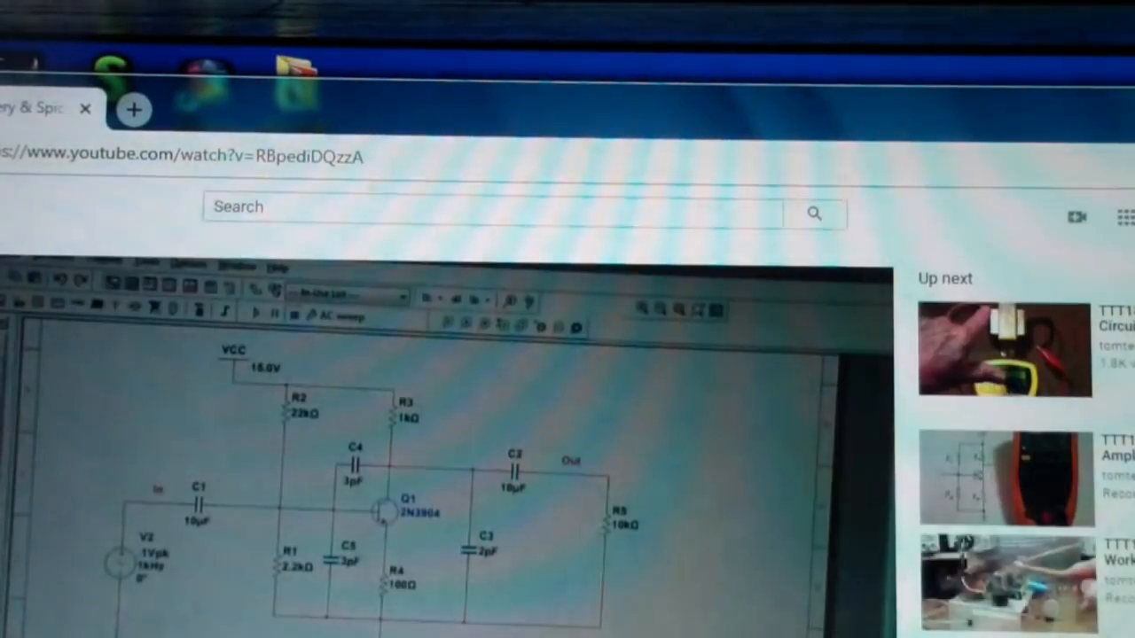